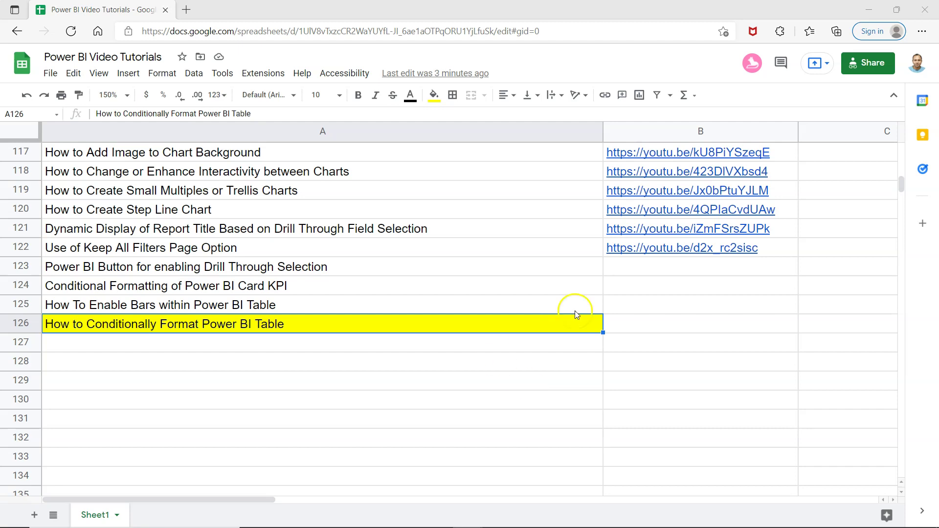
Step: Remove the data bars from the Sales column, keeping the Profit column's bars
key("alt+Tab")
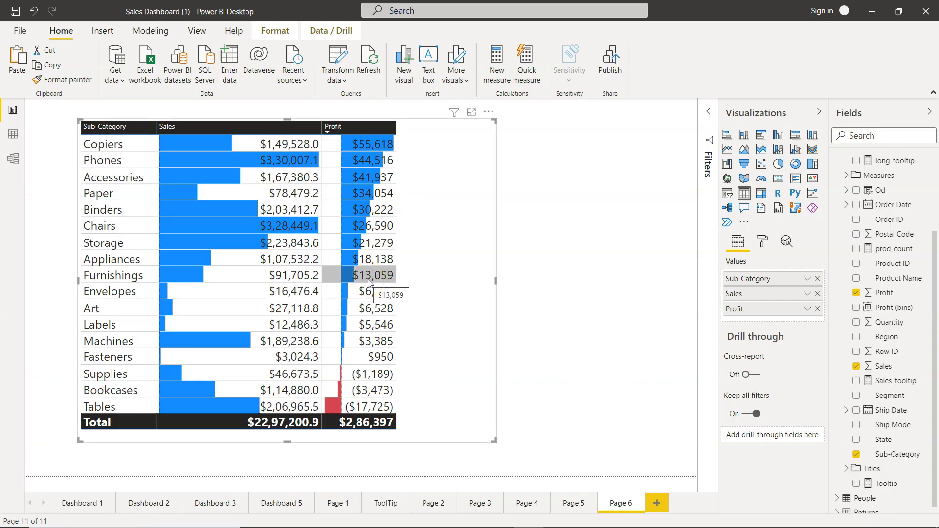
left_click(340, 295)
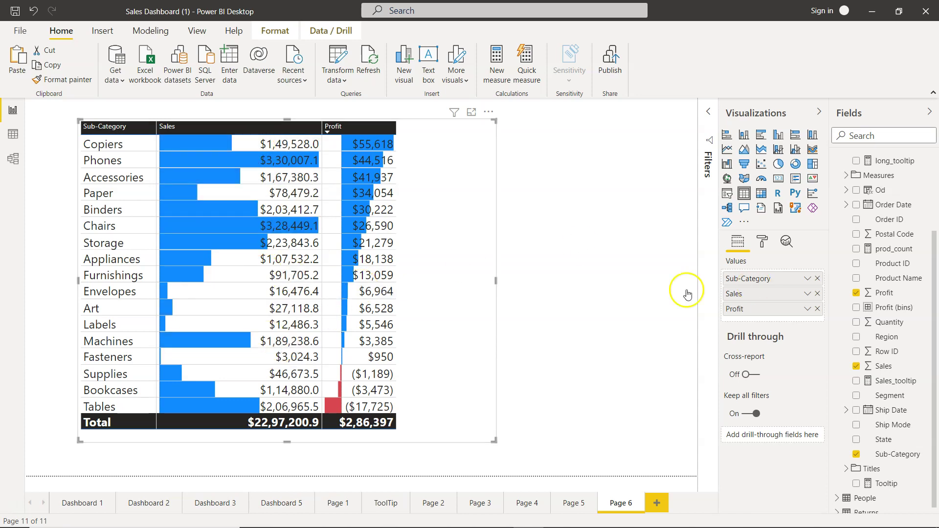
left_click(809, 296)
mouse_move(779, 79)
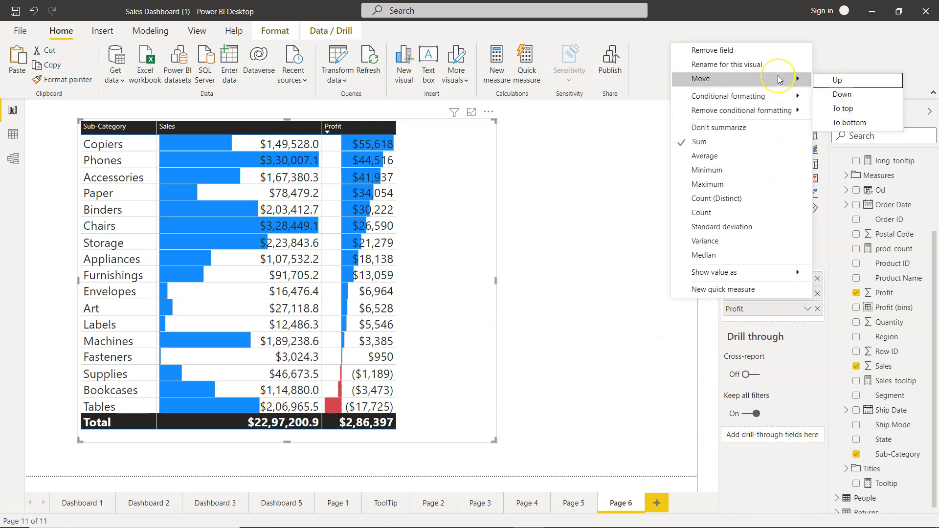
mouse_move(784, 113)
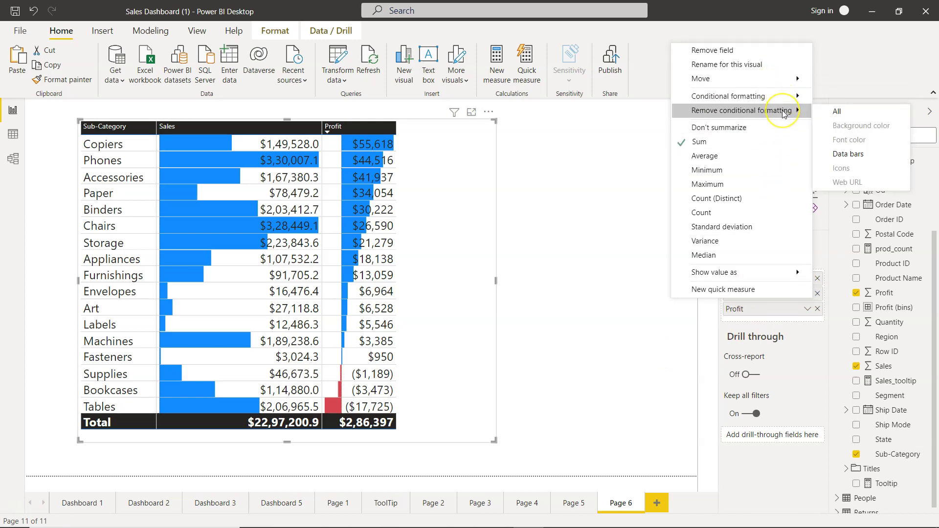
left_click(864, 155)
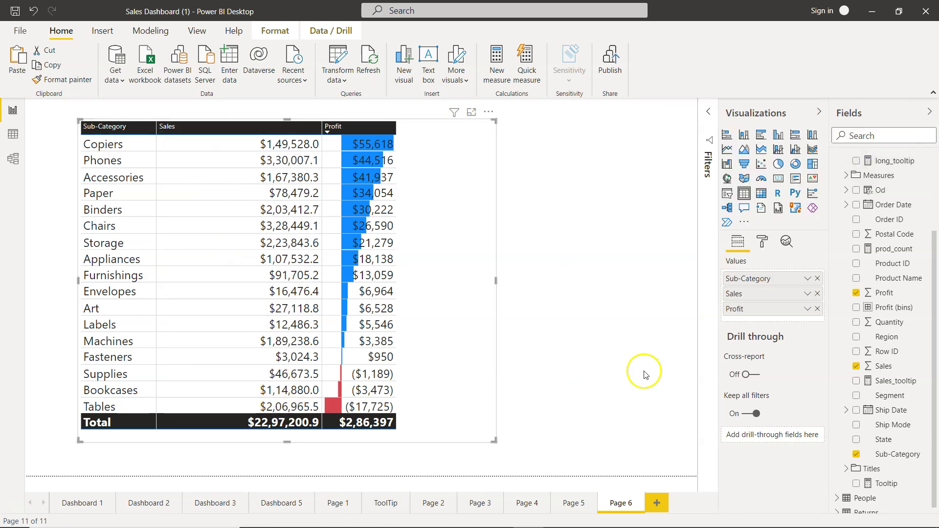
left_click(808, 295)
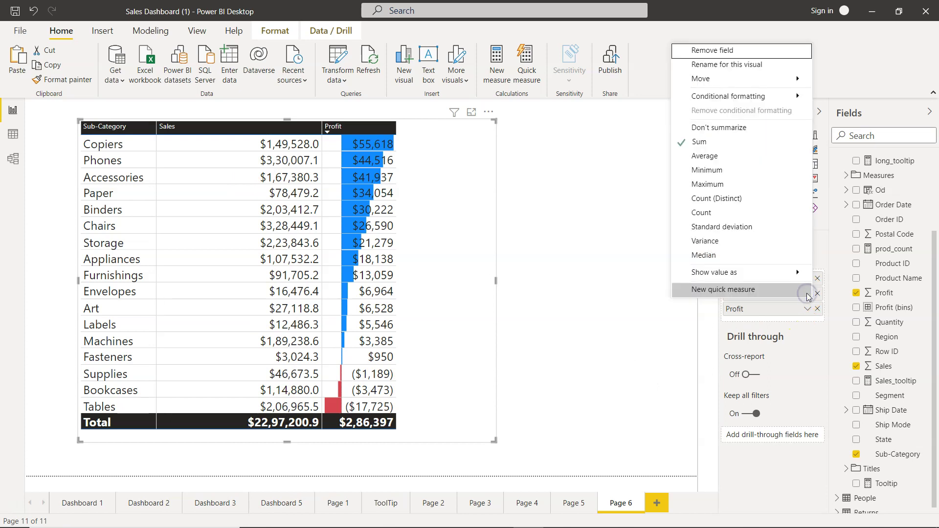
mouse_move(769, 96)
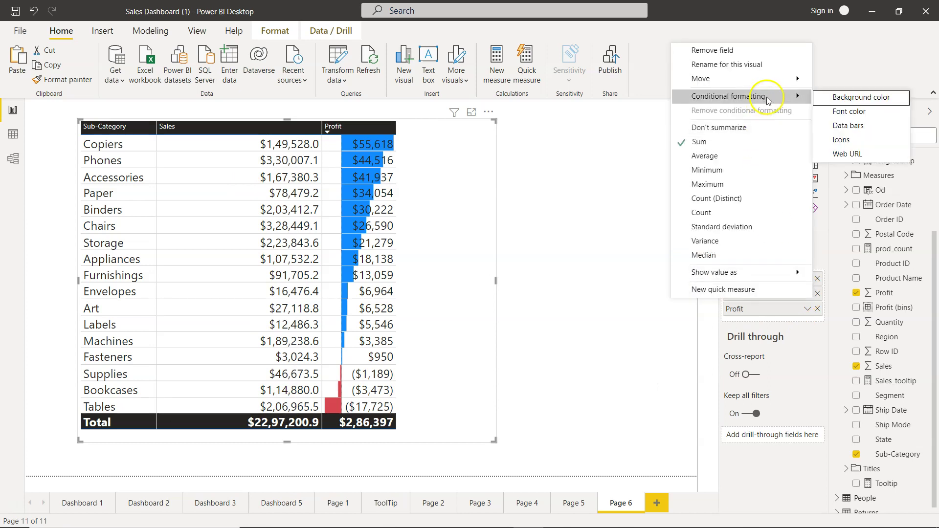
Step: Start a Sales background colour and switch its format style to Rules
left_click(873, 98)
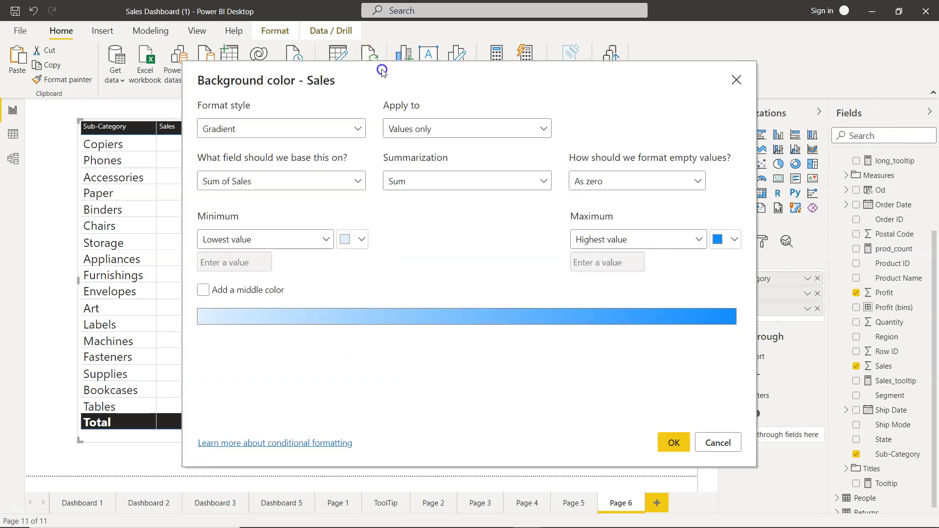
left_click_drag(381, 71, 574, 78)
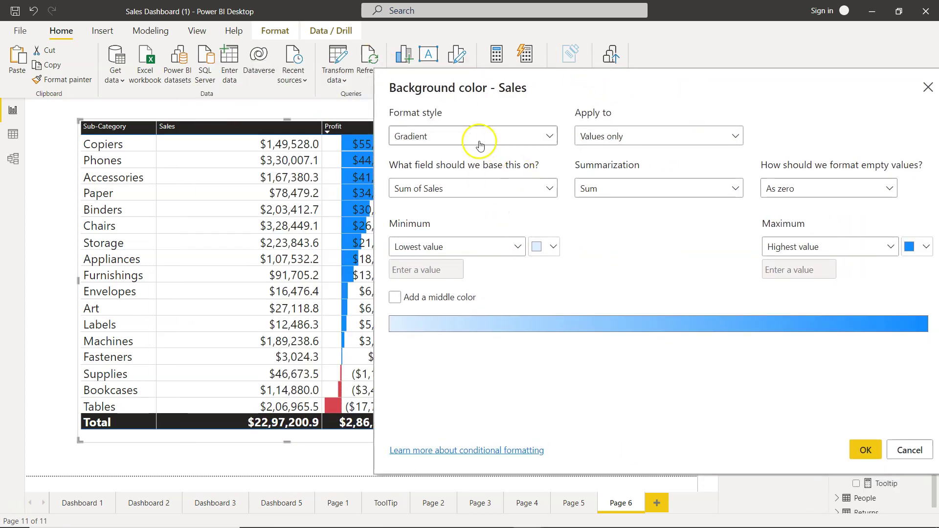
left_click(540, 139)
left_click(510, 176)
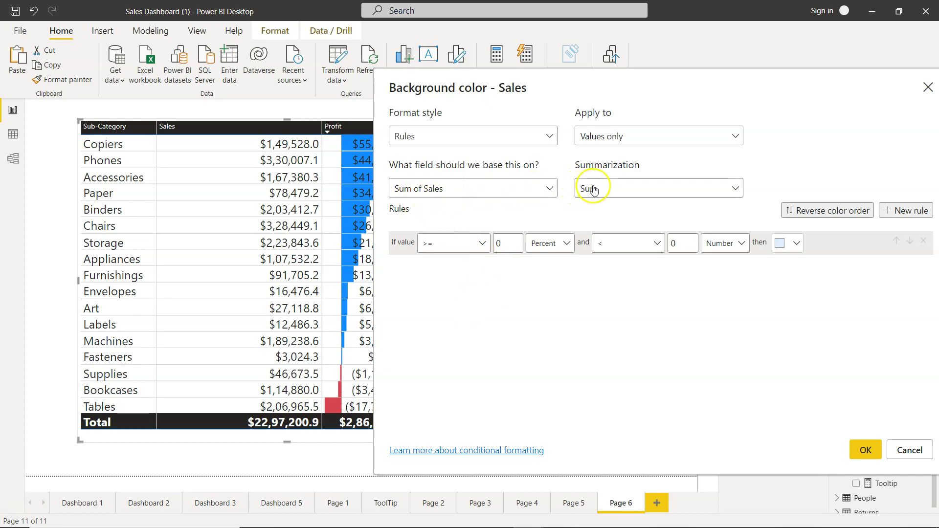
Step: Make the first rule colour values from 1 to under 100000 (Number) red
left_click(500, 247)
key("BackSpace")
type("1")
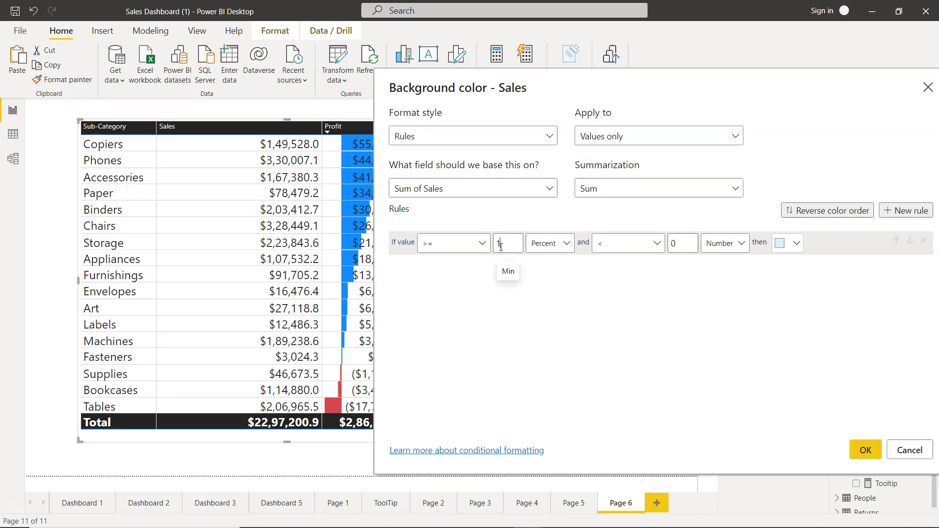
left_click(555, 251)
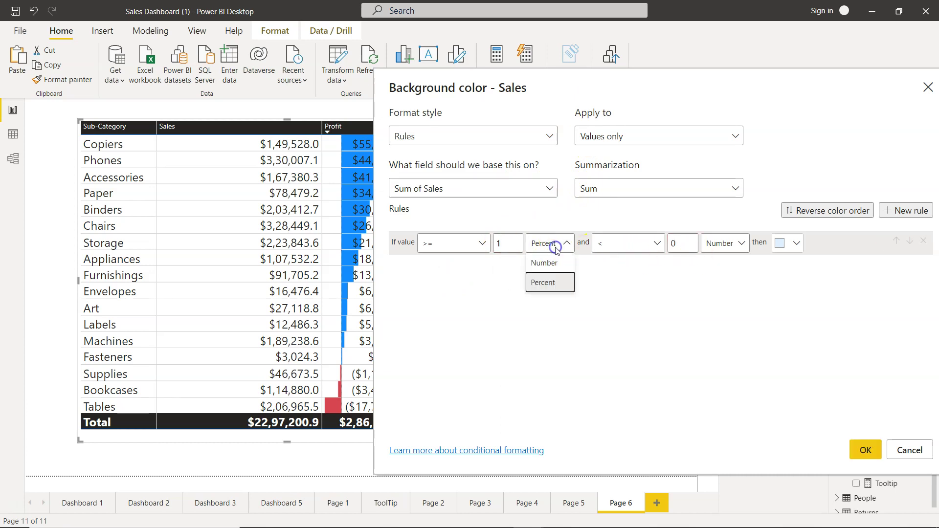
left_click(548, 260)
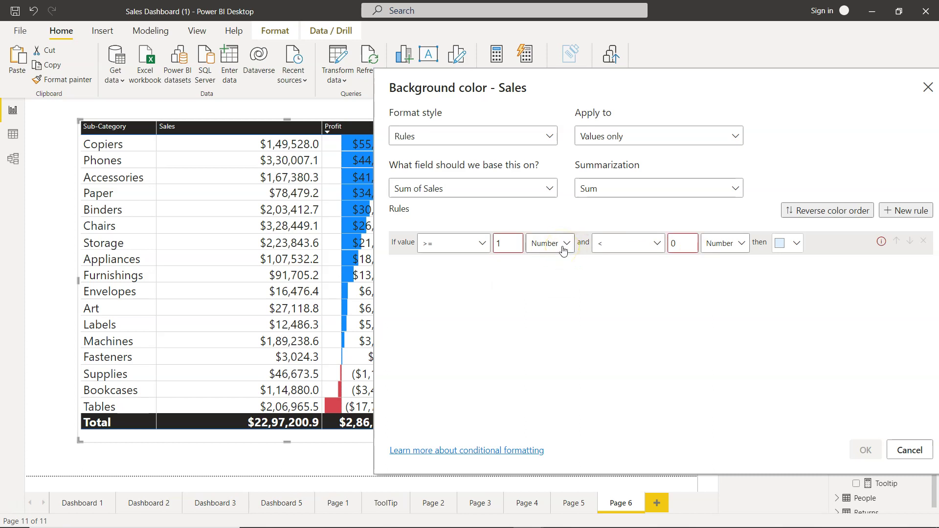
left_click(588, 288)
left_click(680, 243)
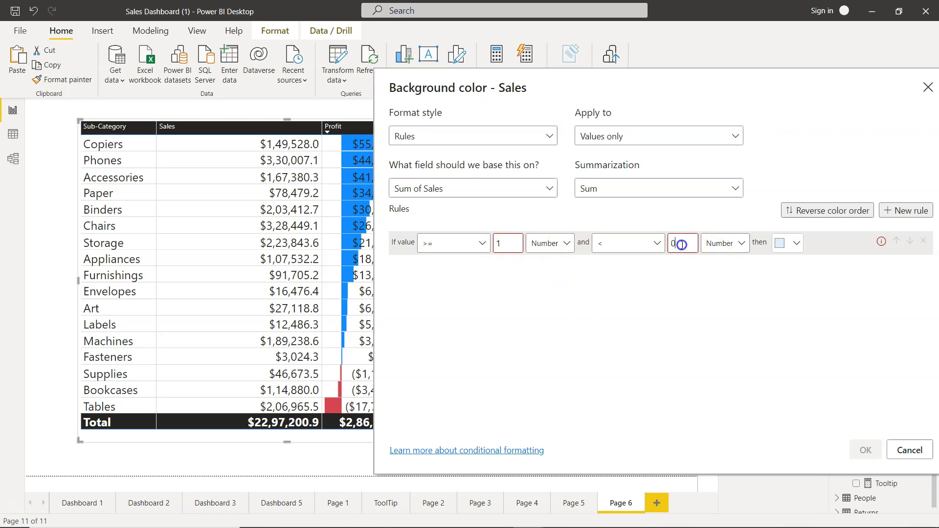
key("BackSpace")
type("100000")
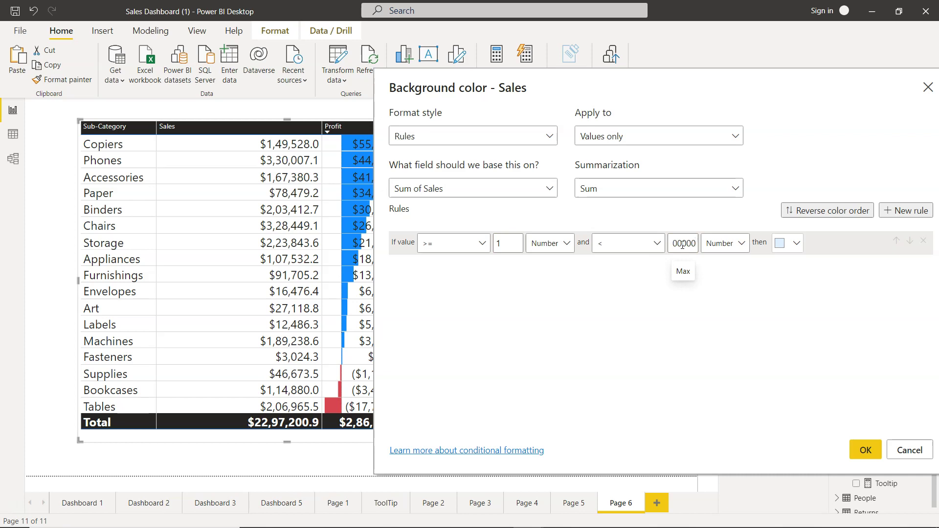
left_click(787, 243)
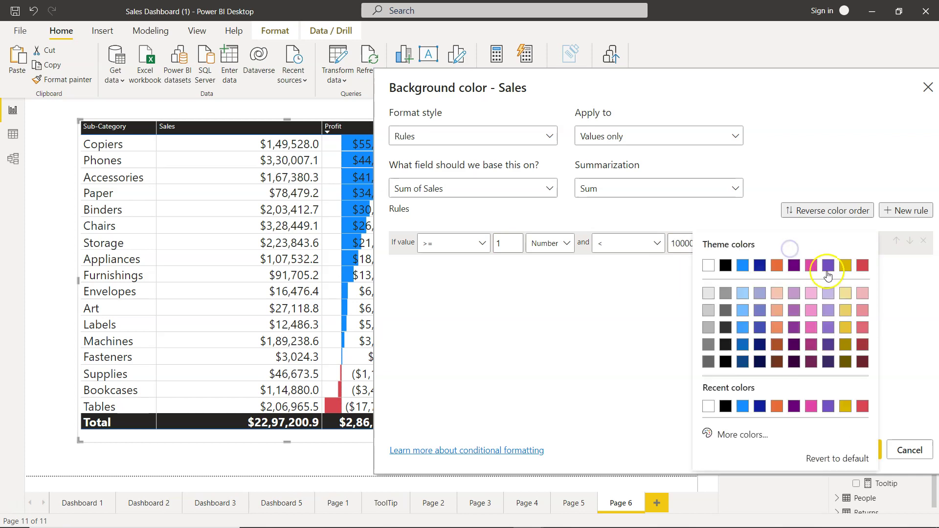
left_click(862, 267)
Step: Add a second rule starting at 100000 (Number) and colour it gold
left_click(913, 210)
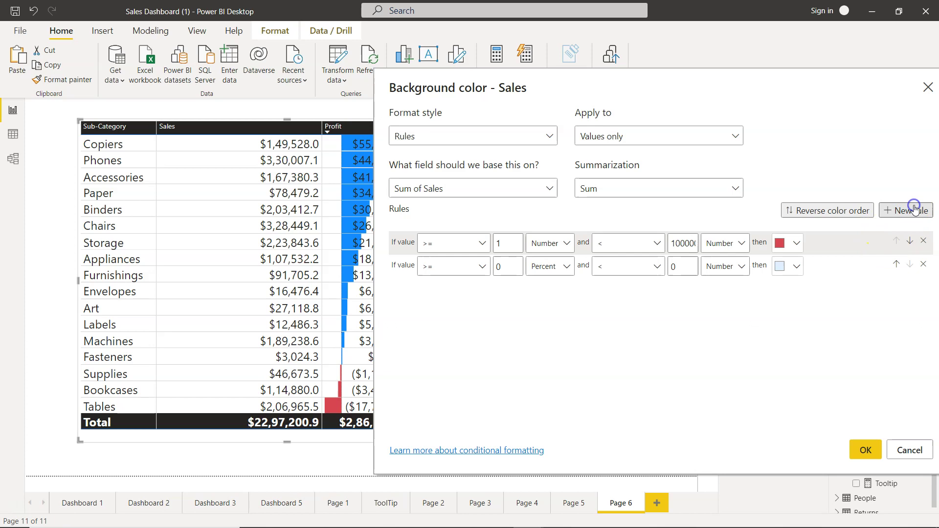
double_click(506, 266)
type("Min")
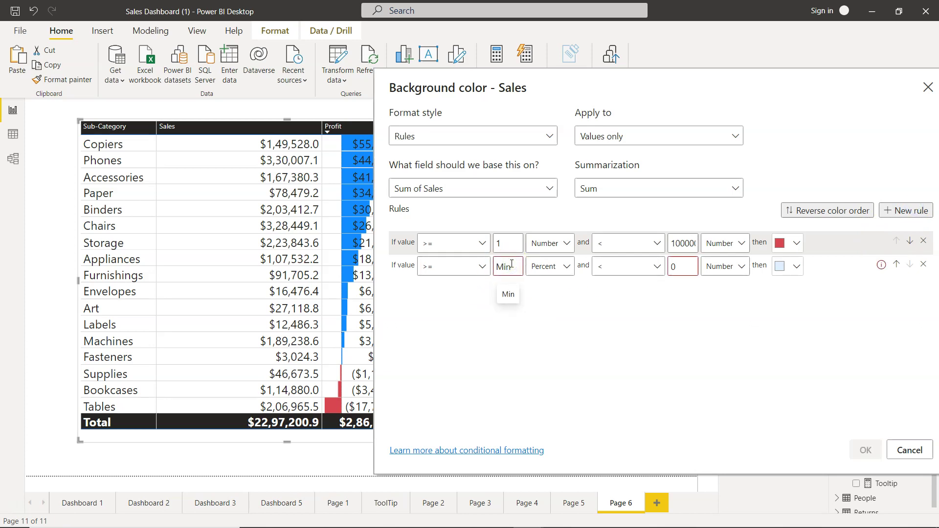
double_click(512, 266)
type("1000")
type("00000")
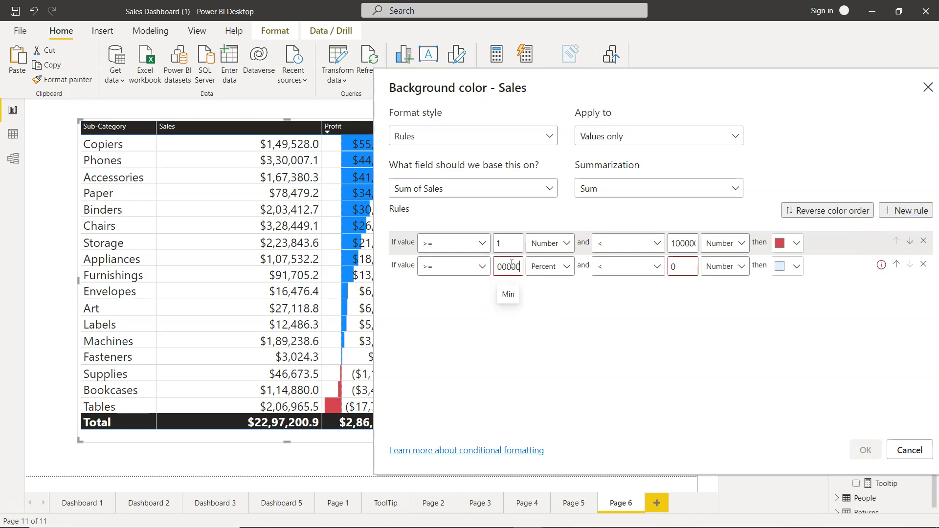
left_click(550, 268)
left_click(553, 287)
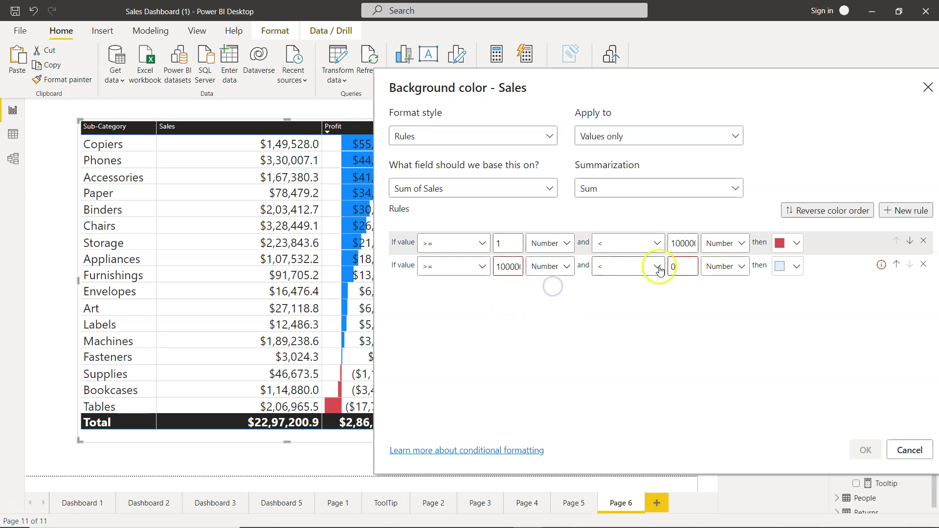
double_click(691, 267)
type("Max1")
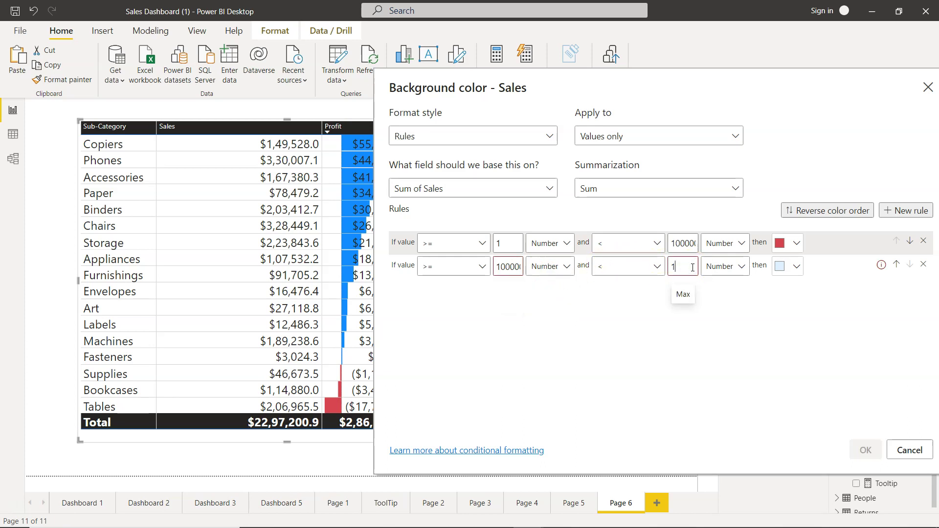
type("00000")
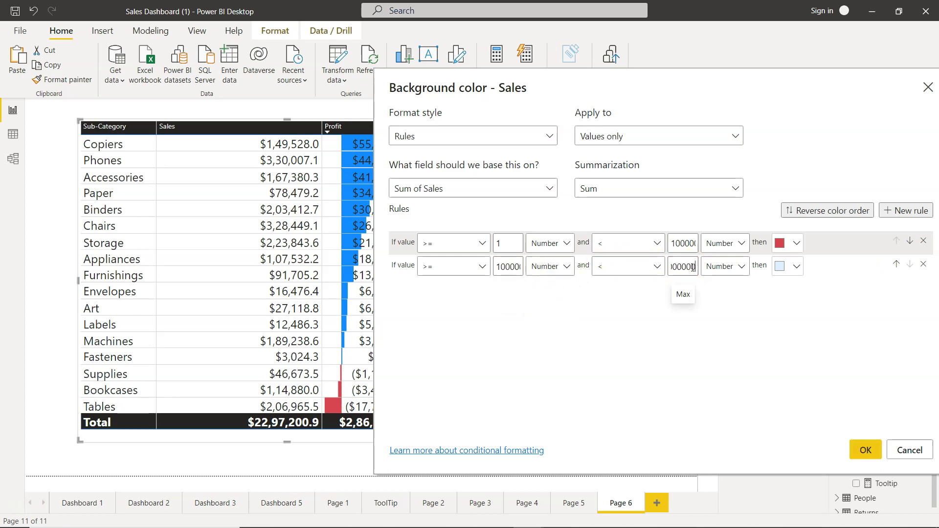
left_click(782, 267)
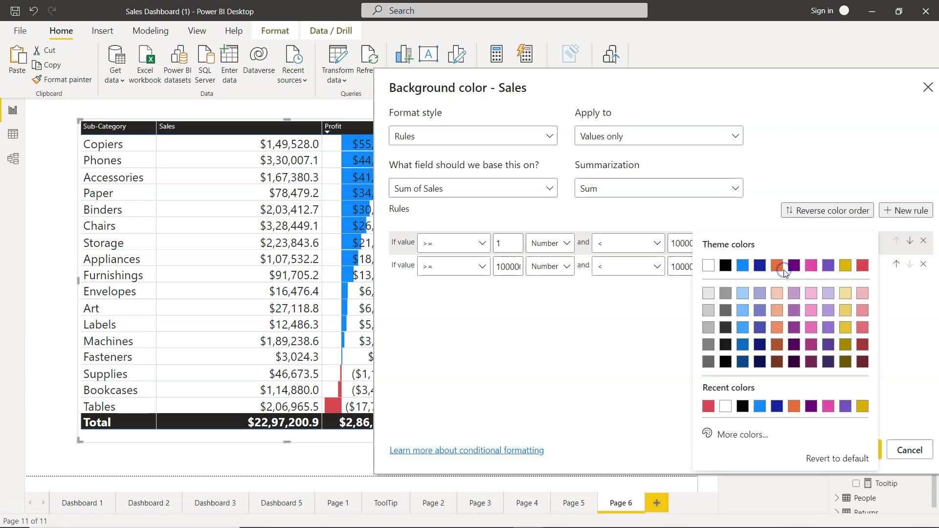
left_click(846, 268)
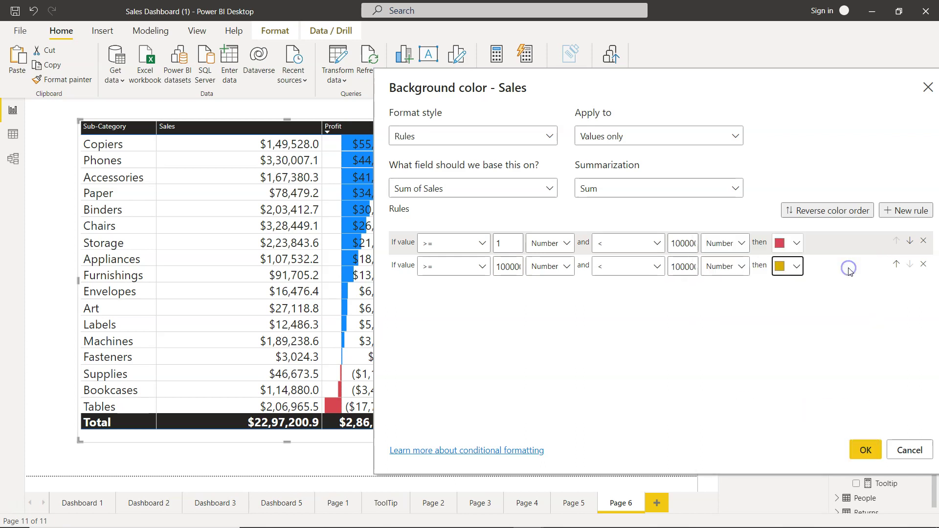
Step: Add a blue third rule up to 200000 with Number bounds, then apply the rules
left_click(896, 219)
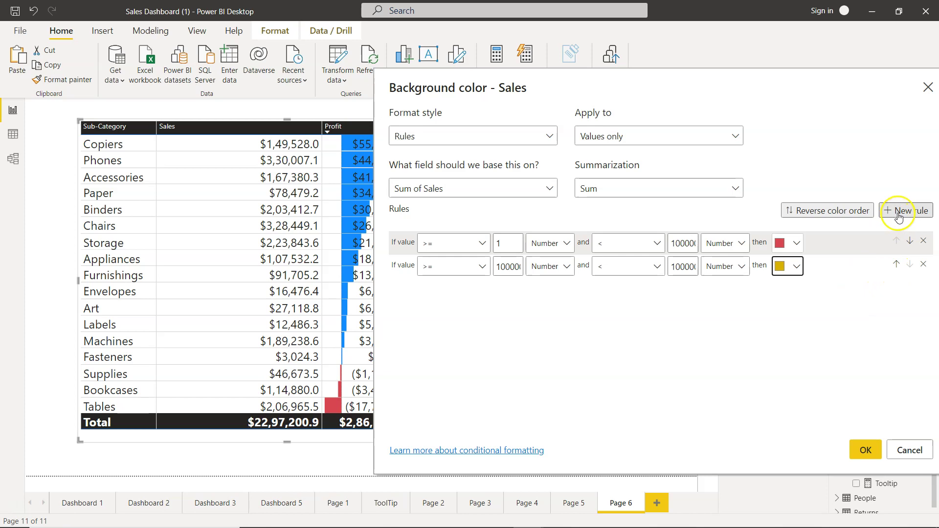
left_click(897, 219)
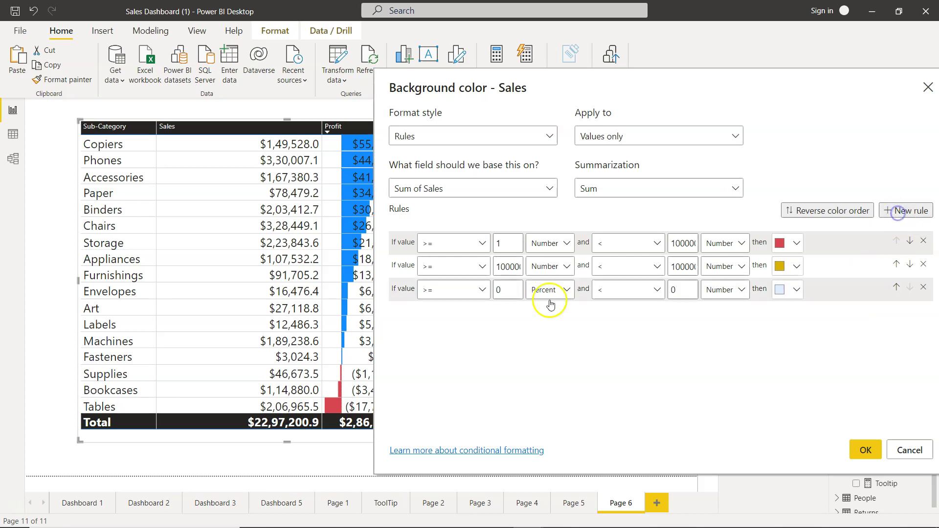
left_click(498, 291)
type("1000")
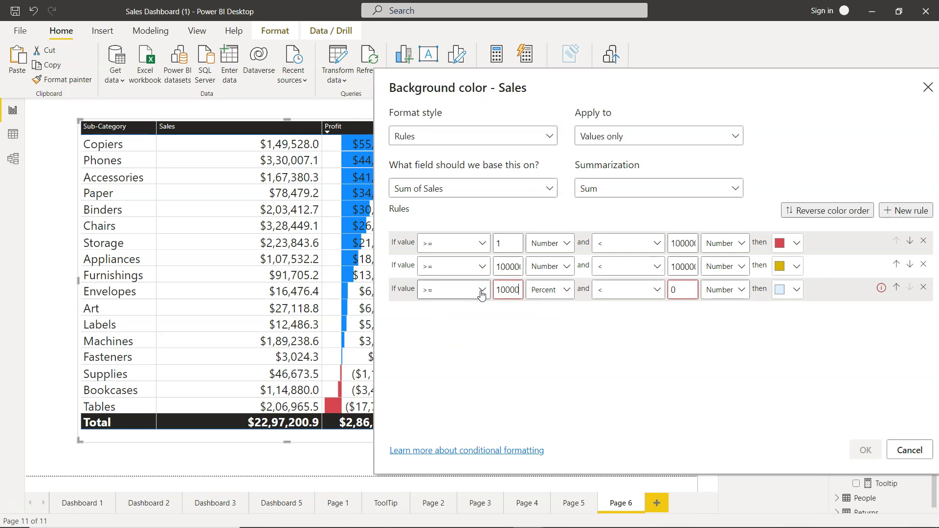
type("0")
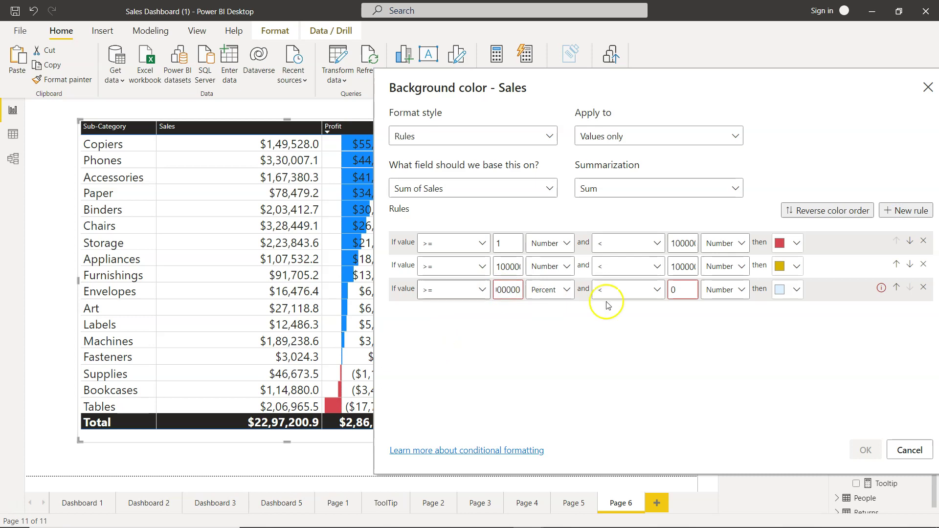
key("Tab")
key("Tab")
key("Tab")
type("20")
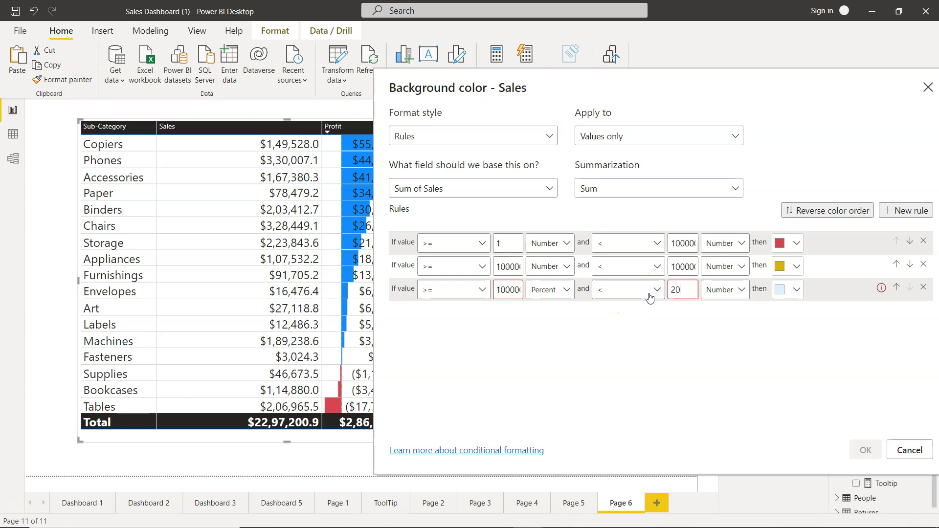
type("0000")
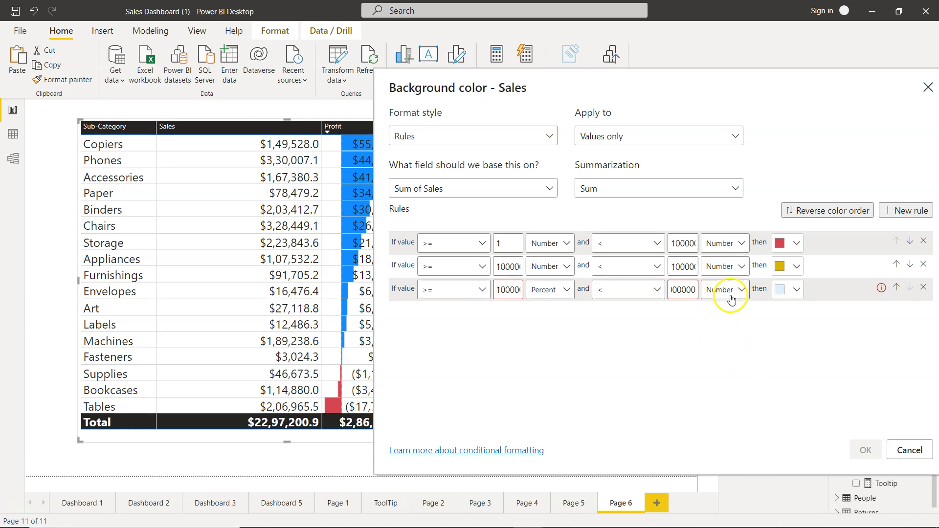
left_click_drag(691, 289, 648, 293)
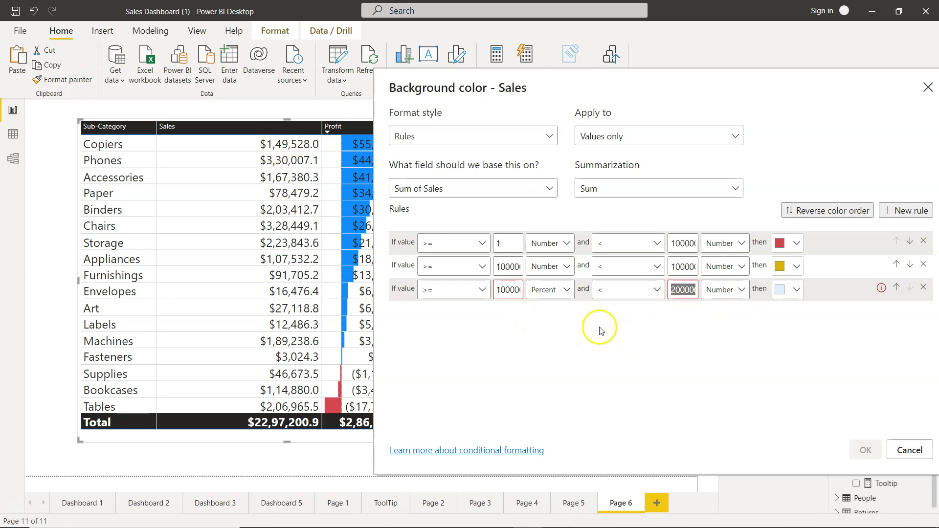
left_click(518, 293)
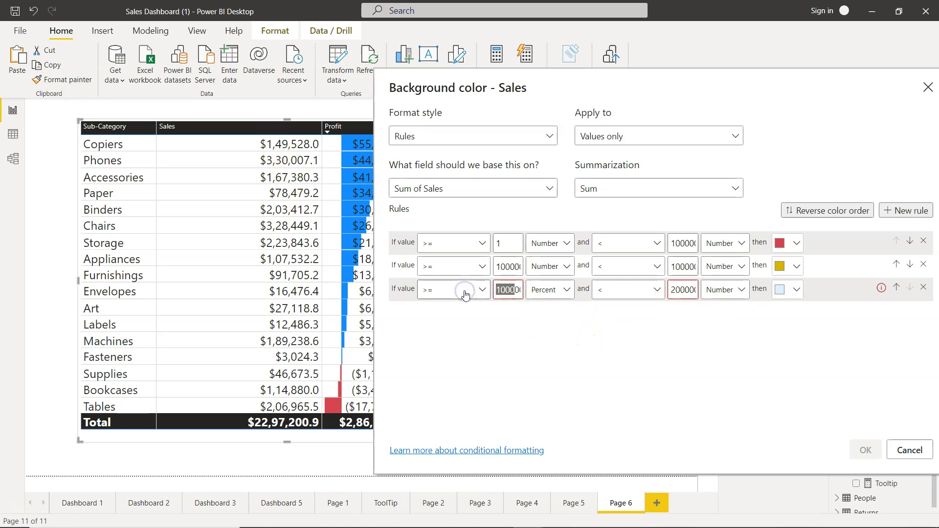
key("Right")
key("Right")
key("Right")
key("Right")
key("Right")
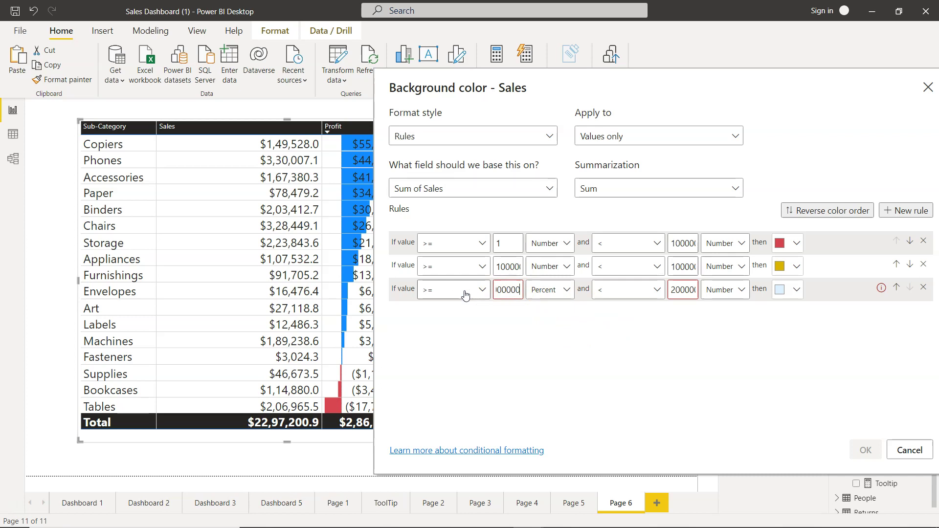
left_click(788, 290)
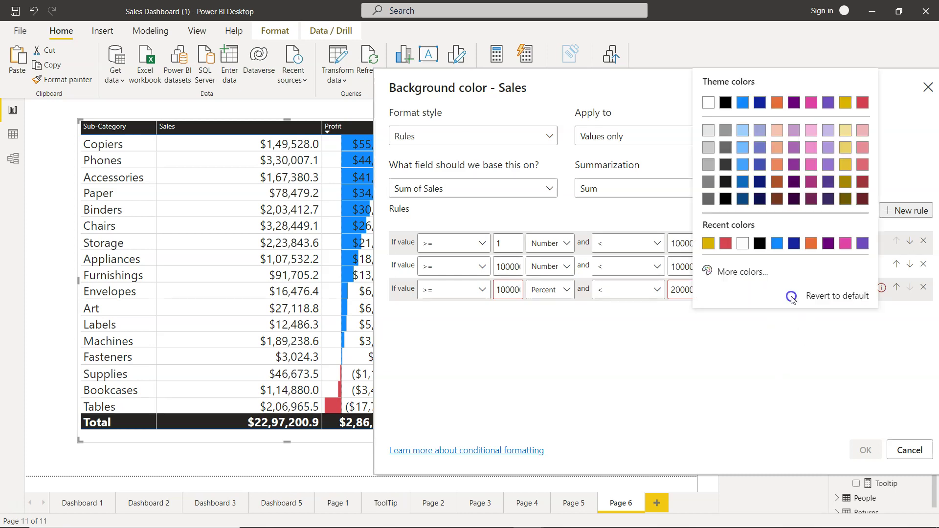
left_click(748, 106)
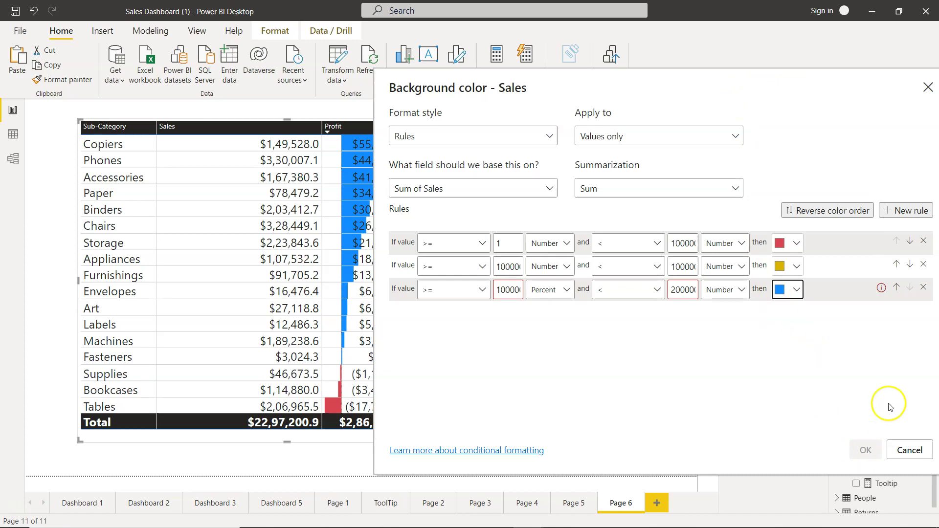
left_click(553, 292)
left_click(548, 310)
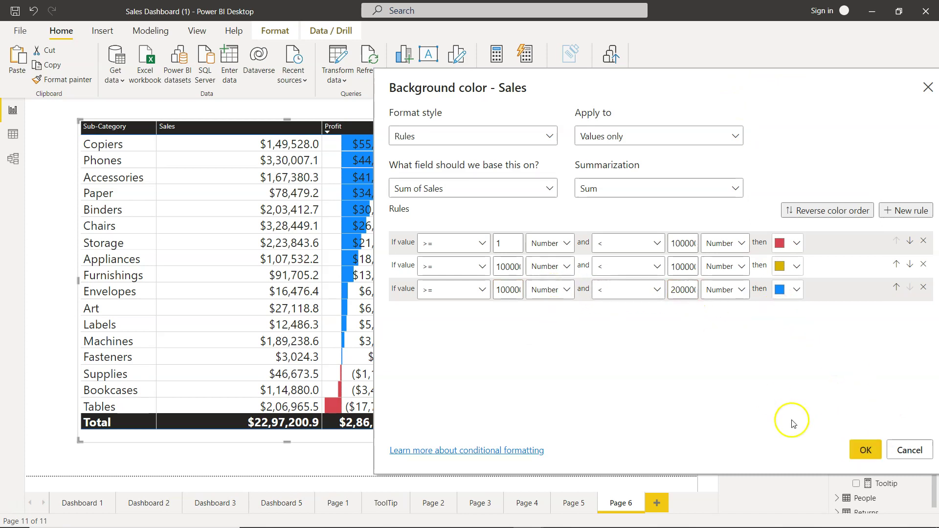
left_click(865, 450)
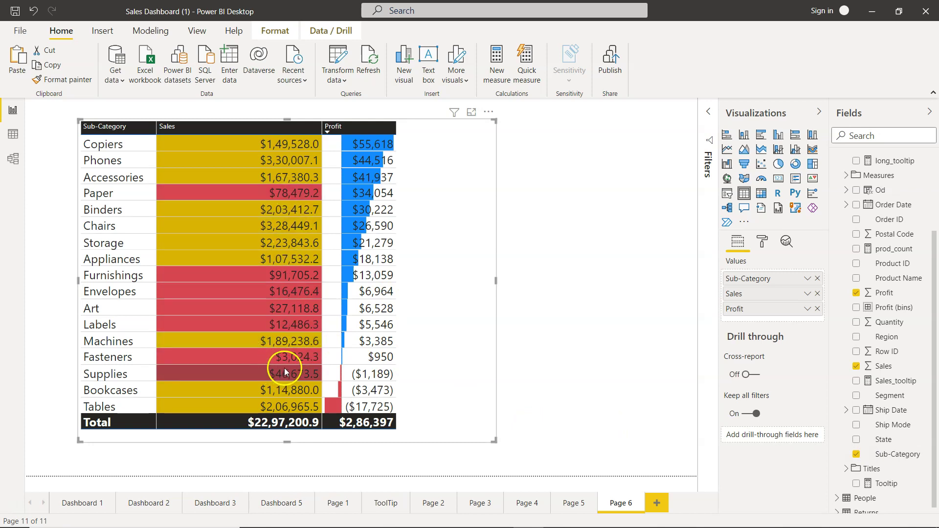
Step: Check the coloured Sales values for Machines, Storage and Copiers
mouse_move(281, 366)
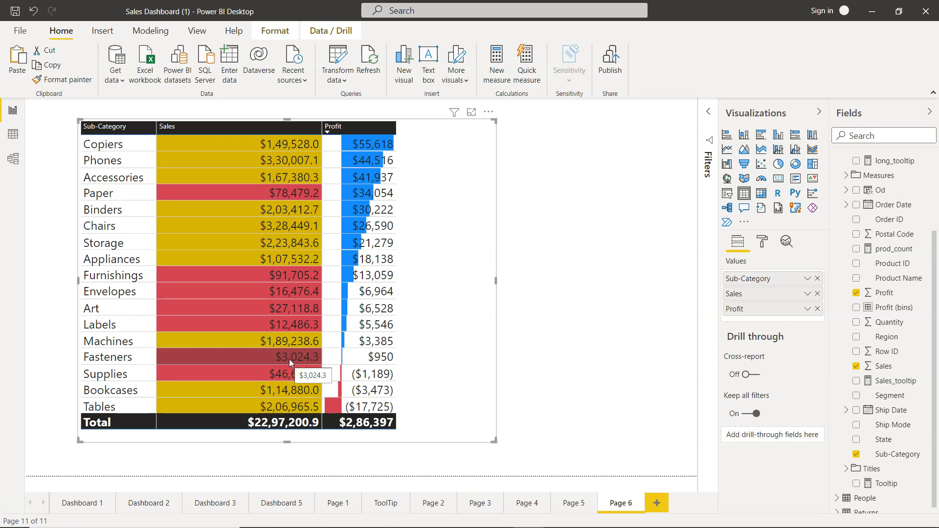
left_click(294, 340)
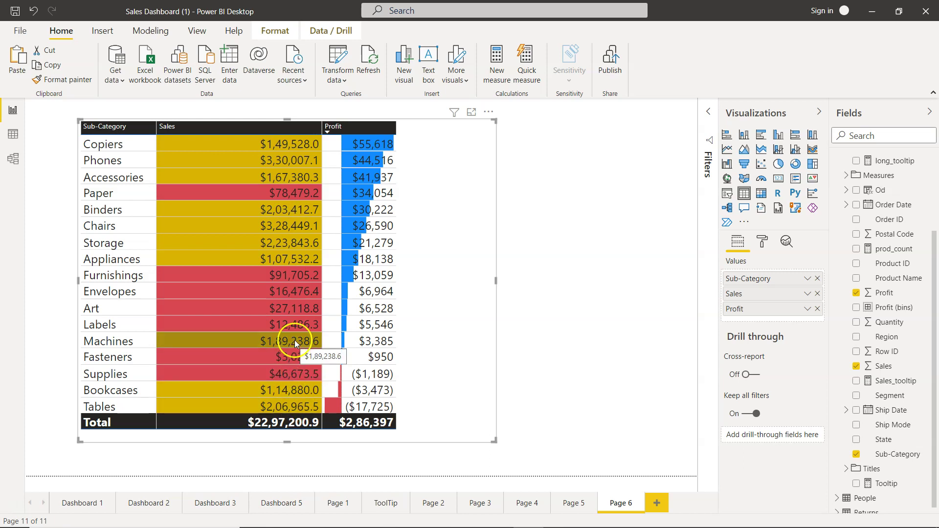
left_click(277, 236)
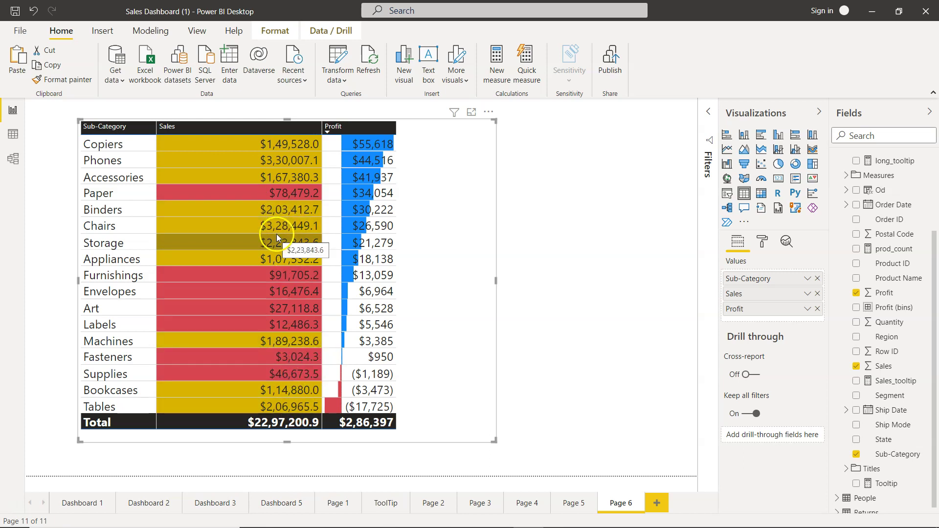
left_click(274, 152)
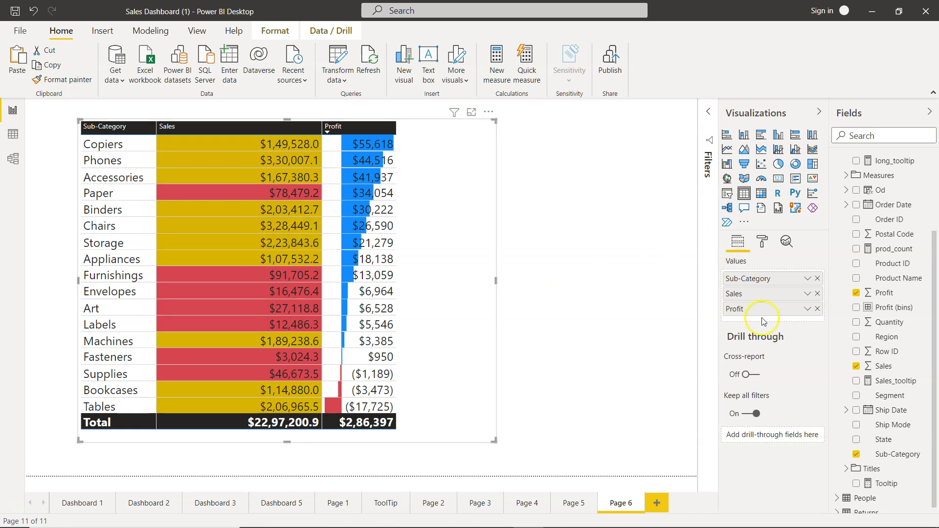
Step: Reopen the Sales background colour rules with the table visible behind them
left_click(807, 309)
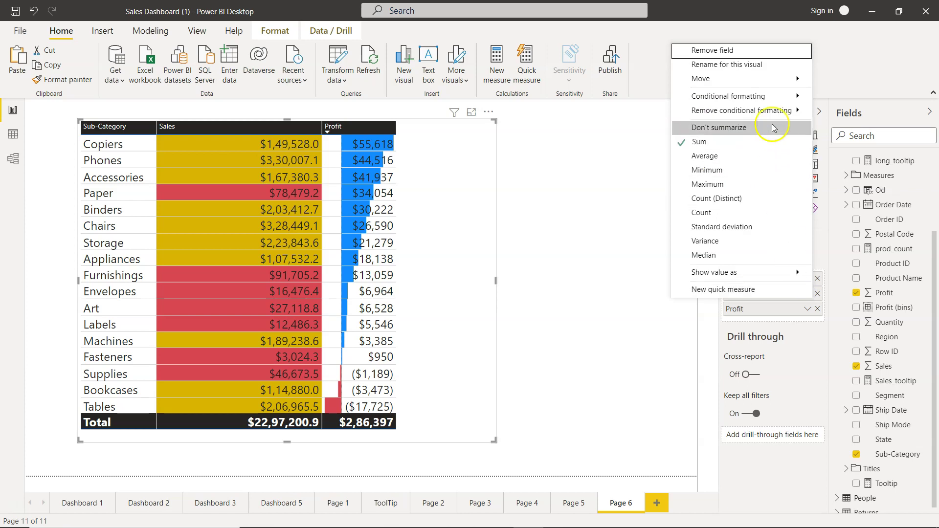
mouse_move(782, 96)
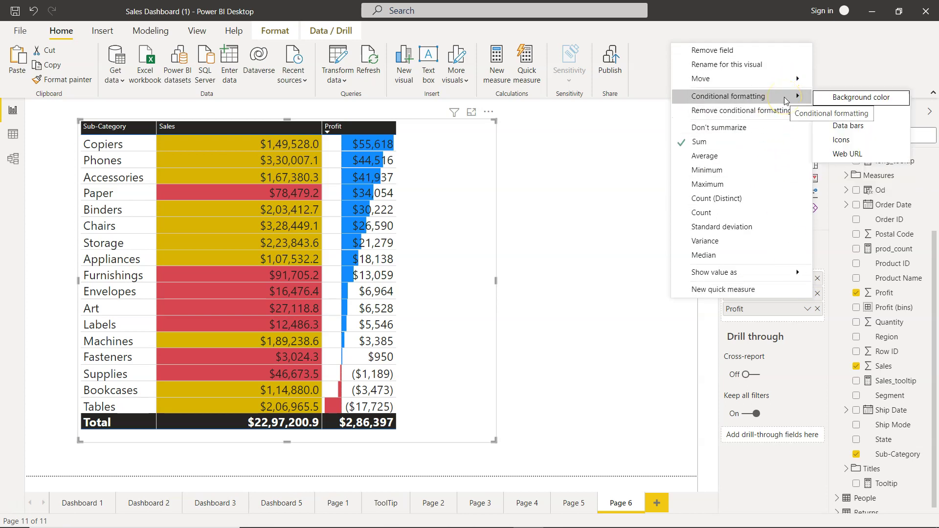
left_click(831, 97)
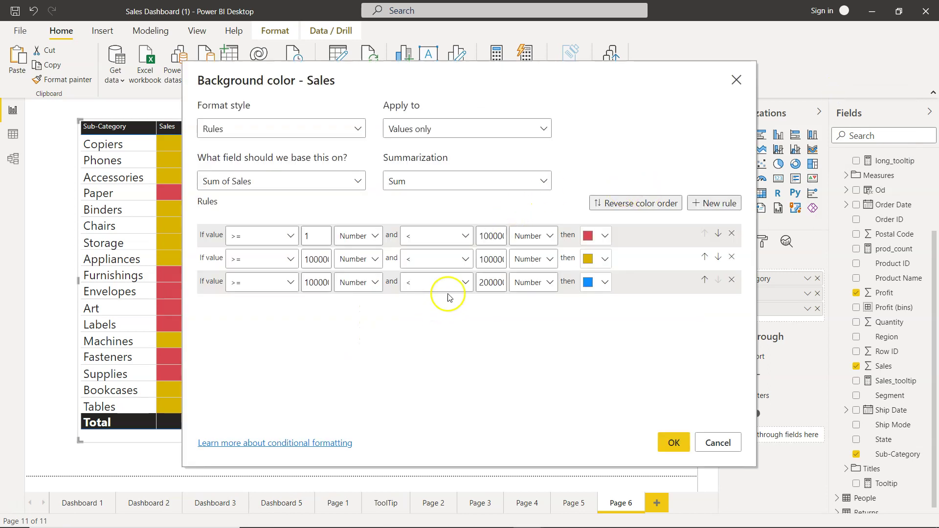
left_click_drag(429, 70, 638, 56)
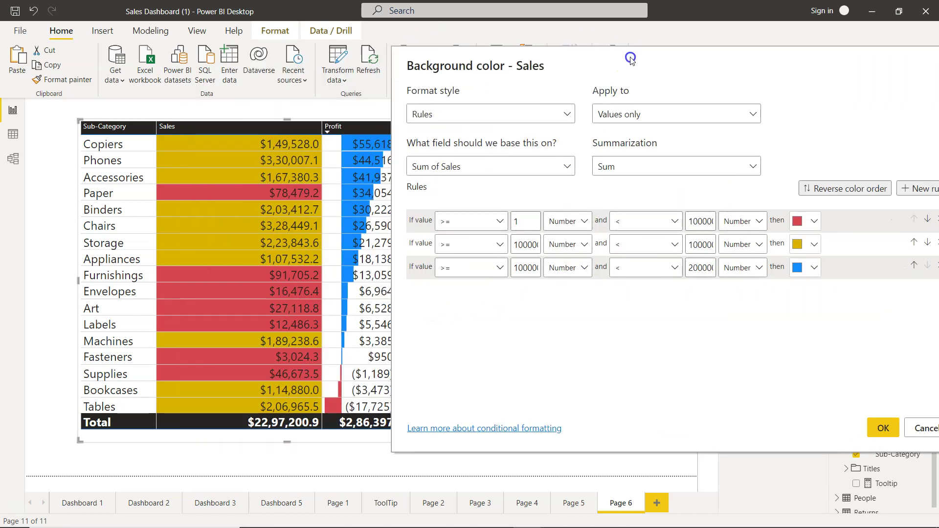
Step: Change the second rule's upper limit to 200000
left_click(532, 244)
left_click(691, 245)
key("BackSpace")
left_click(706, 305)
type("2")
Step: Set the third rule to 200000–300000 and apply the three colour rules
left_click(516, 267)
key("BackSpace")
type("2")
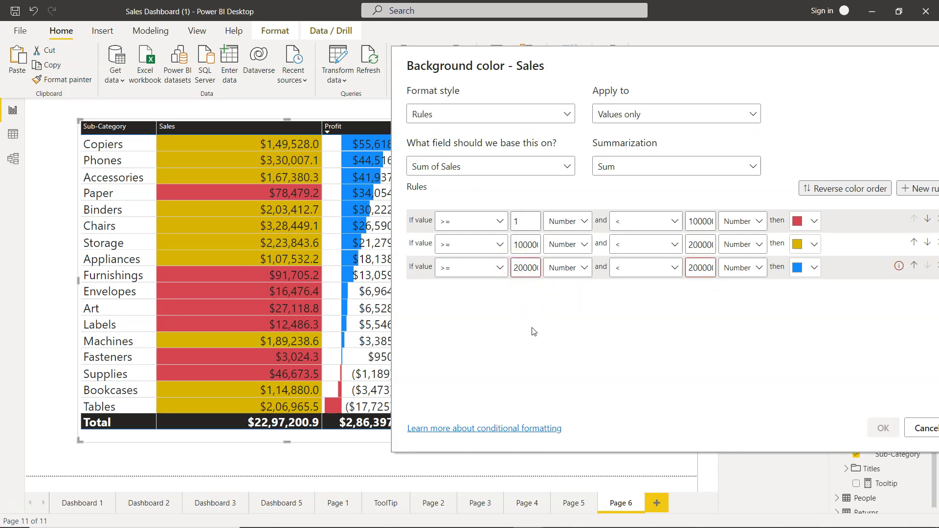
left_click(286, 228)
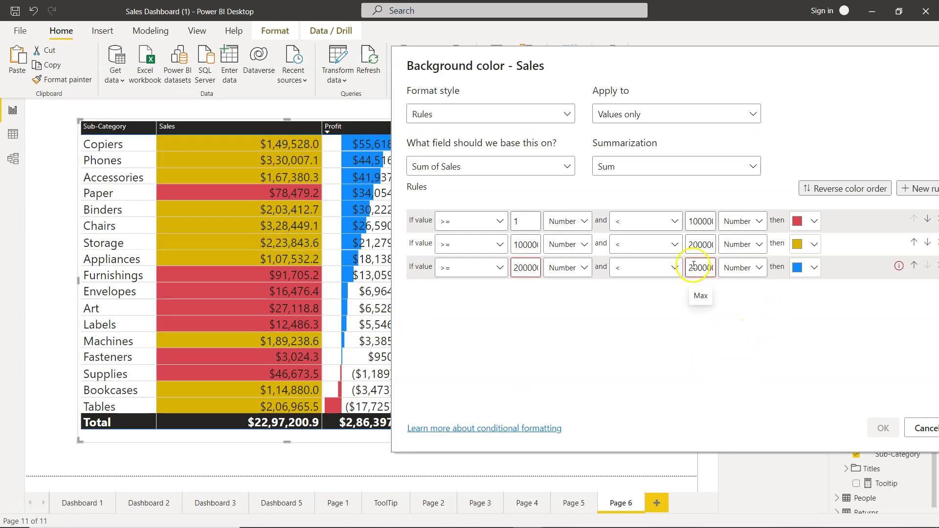
type("3")
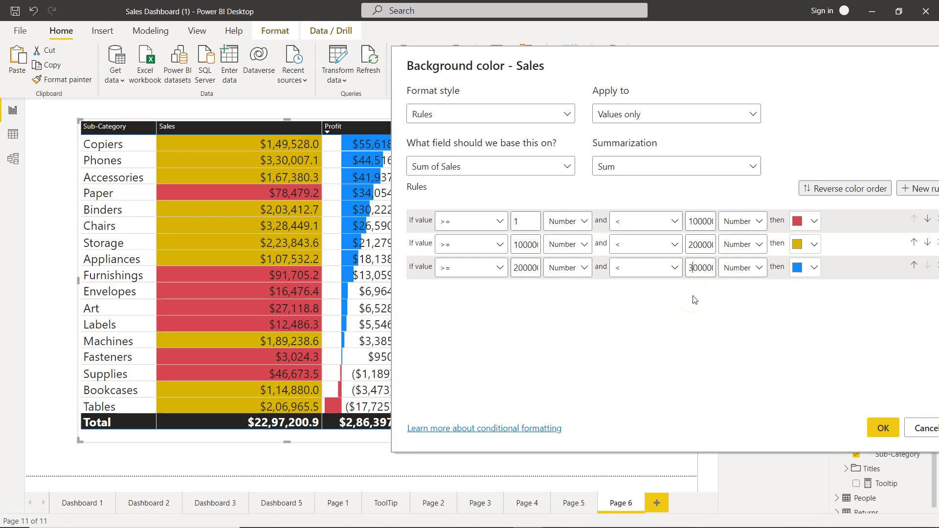
left_click(700, 269)
left_click(728, 308)
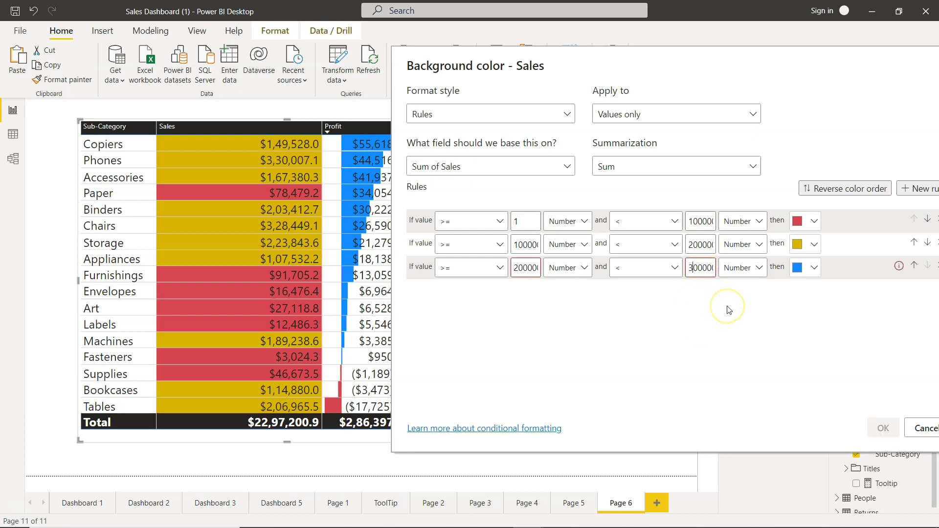
left_click(517, 268)
type("0")
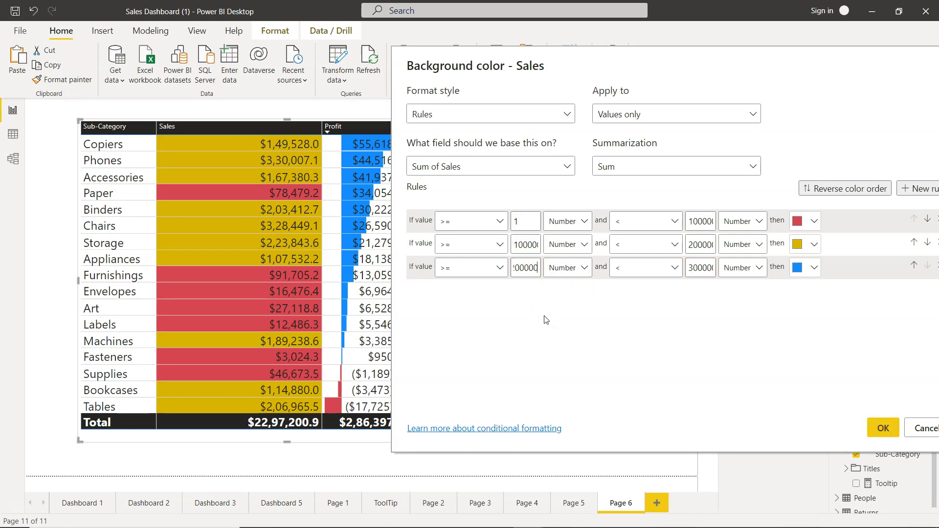
left_click(546, 320)
left_click(696, 270)
left_click(877, 427)
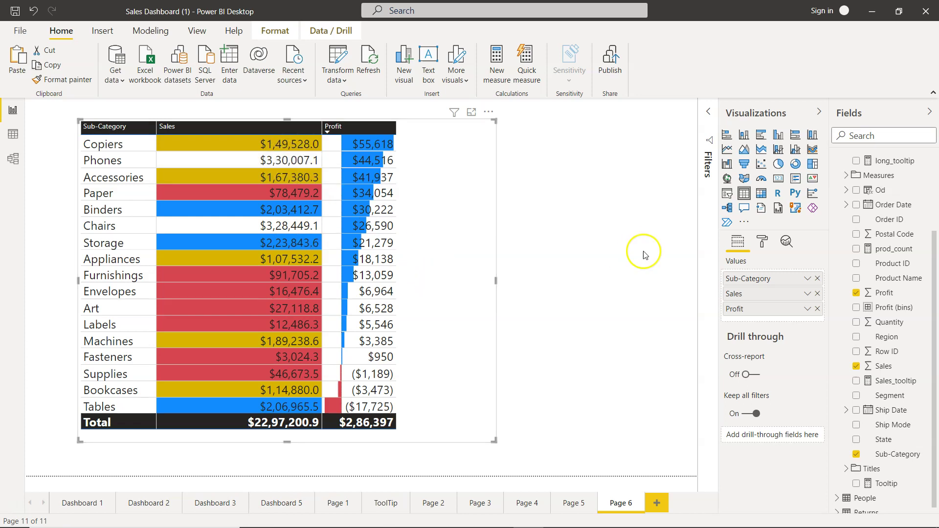
Step: Raise the blue rule's upper limit from 300000 to 400000 and apply it
left_click(808, 294)
mouse_move(767, 100)
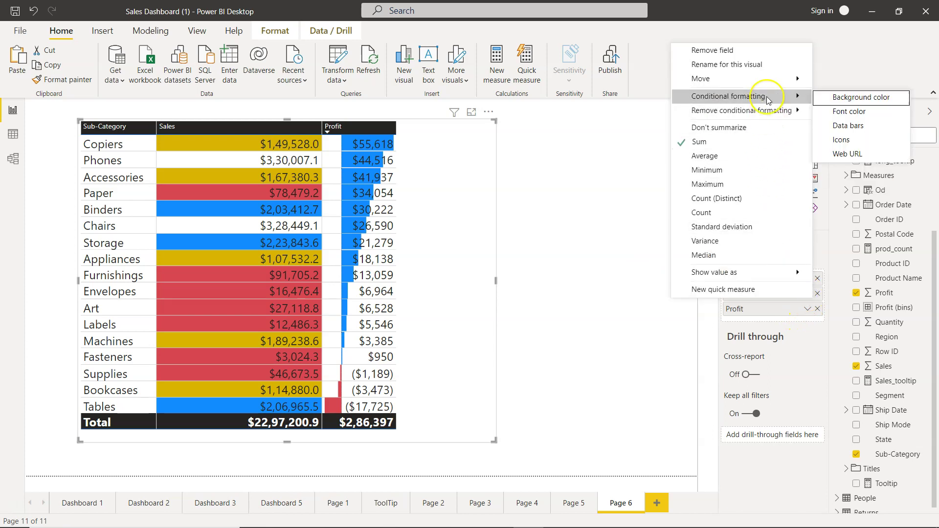
left_click(853, 96)
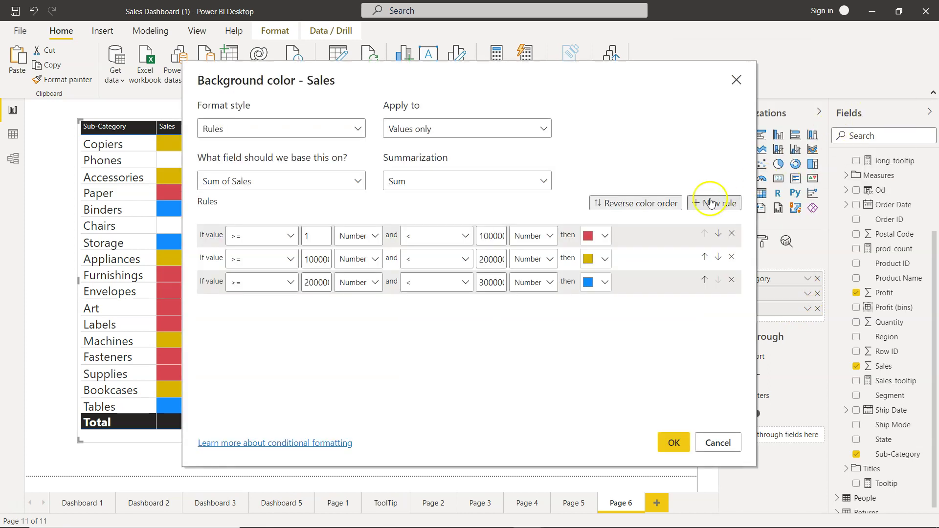
left_click(482, 283)
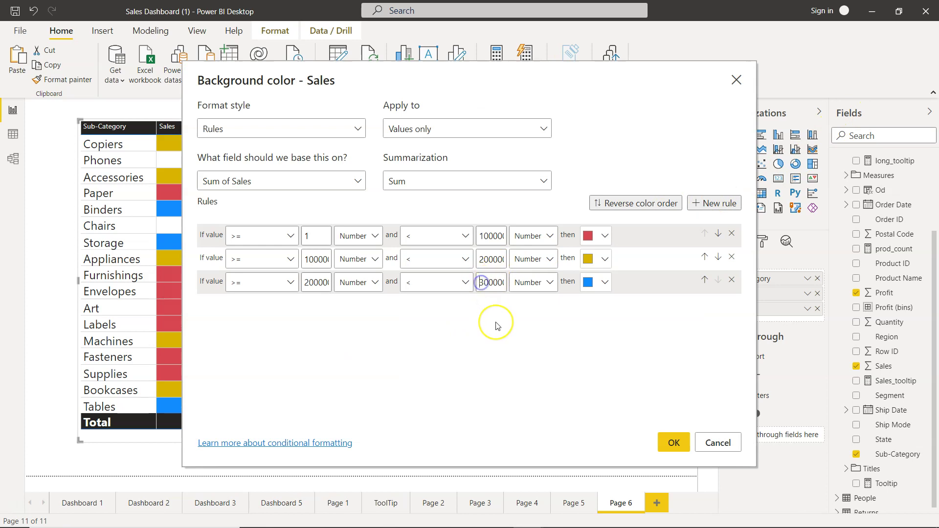
key("BackSpace")
type("4")
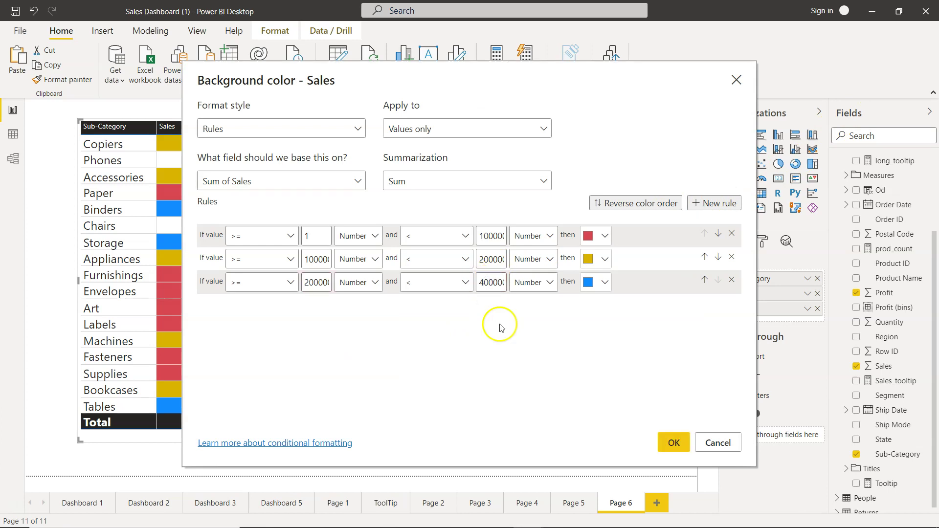
left_click(671, 443)
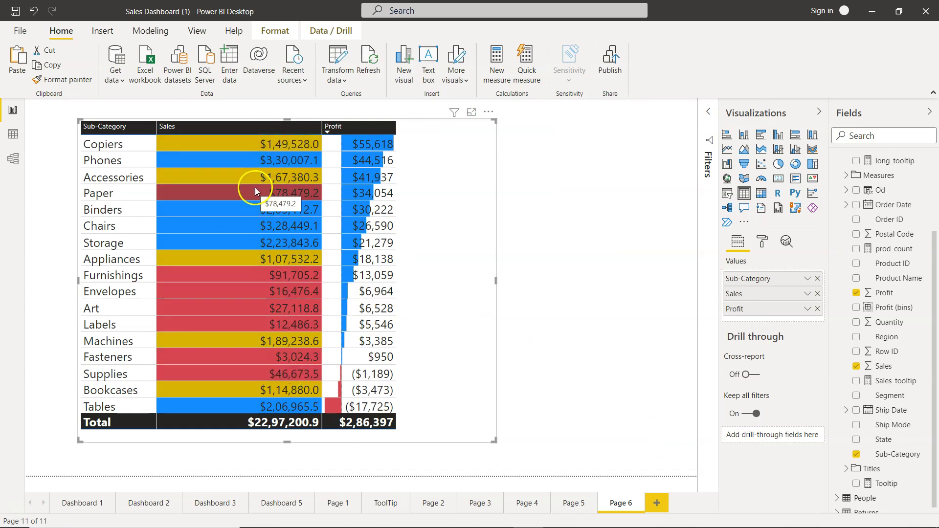
left_click(808, 294)
mouse_move(776, 97)
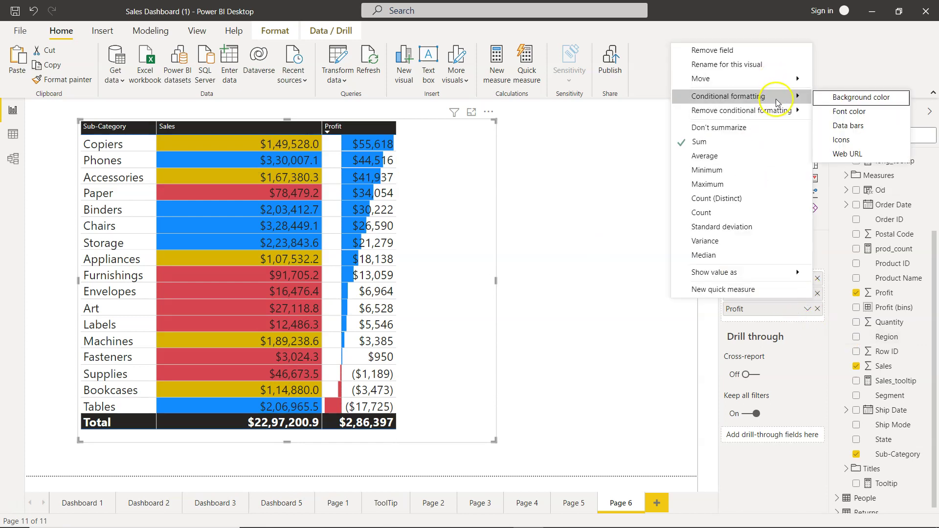
left_click(855, 112)
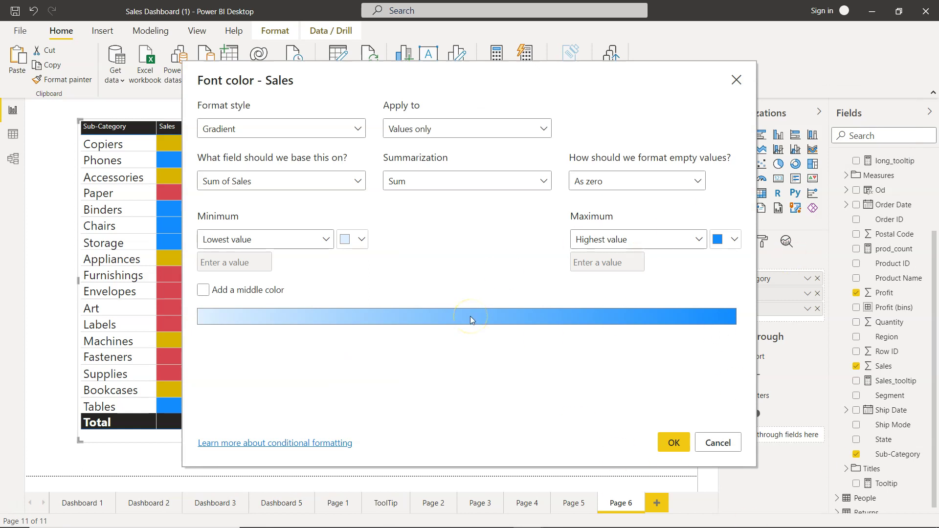
left_click(358, 128)
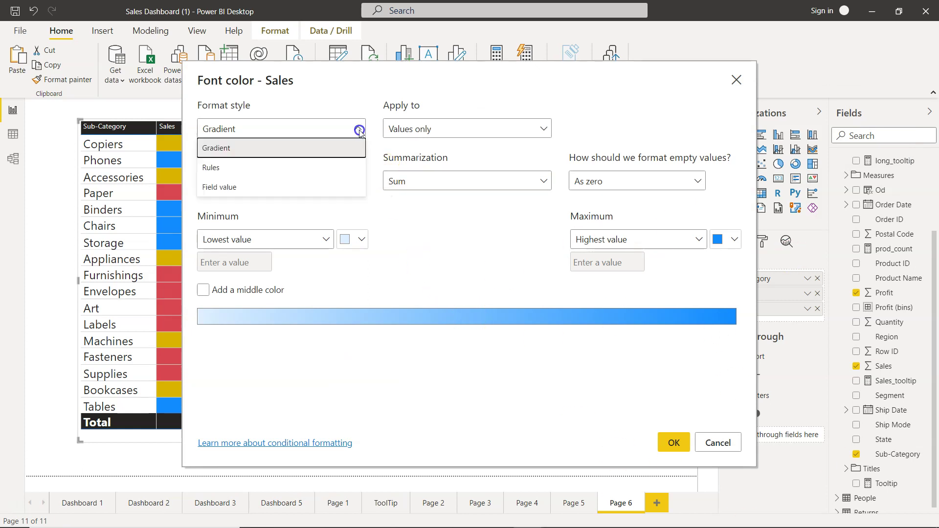
left_click(315, 162)
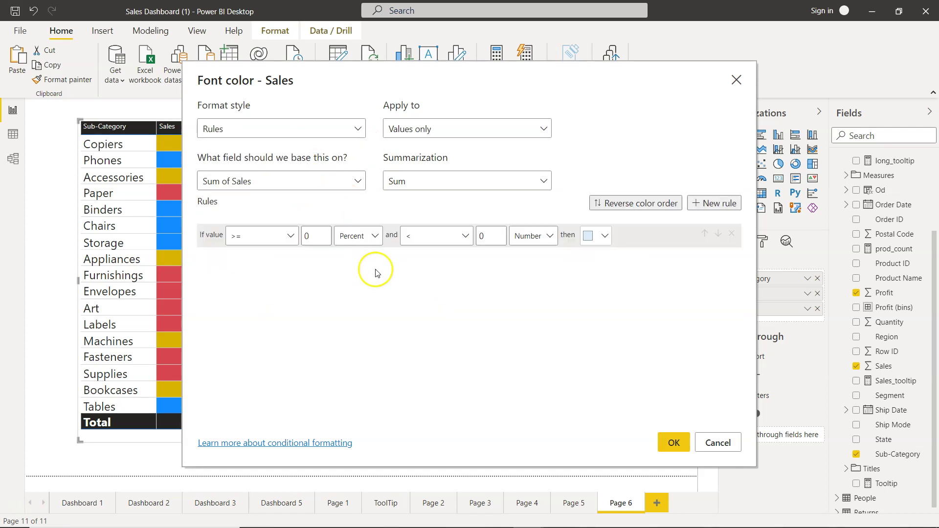
left_click(714, 442)
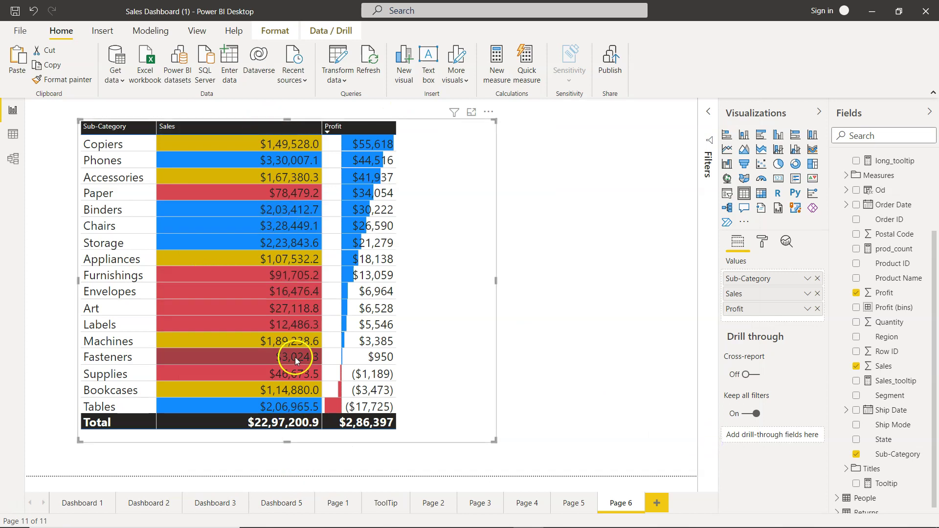
mouse_move(295, 357)
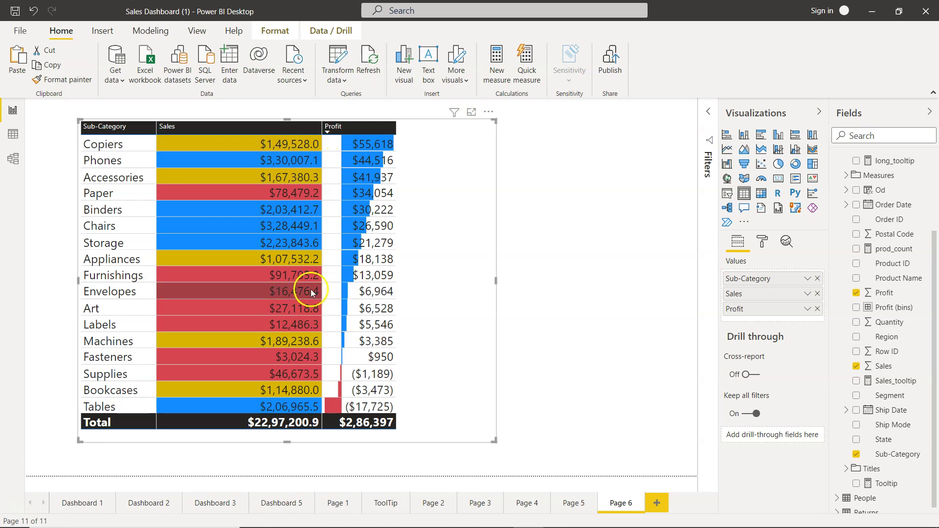
mouse_move(308, 291)
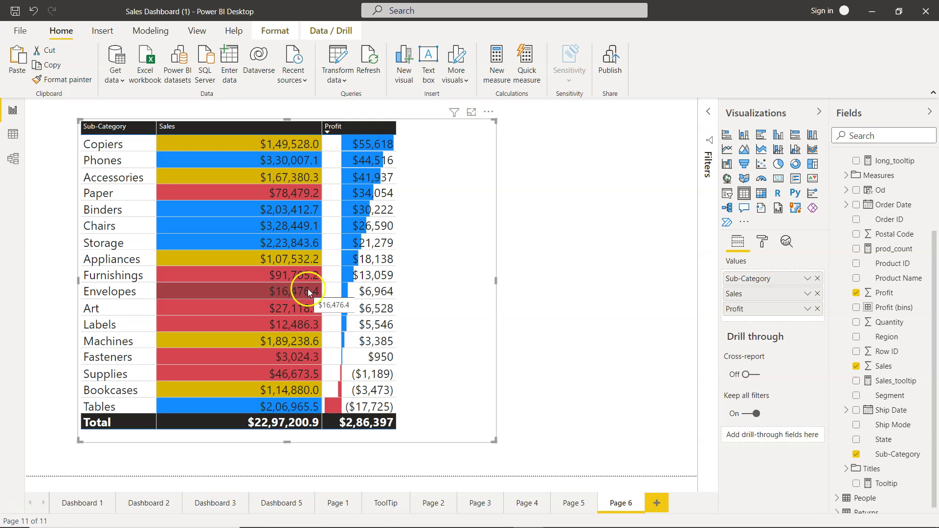